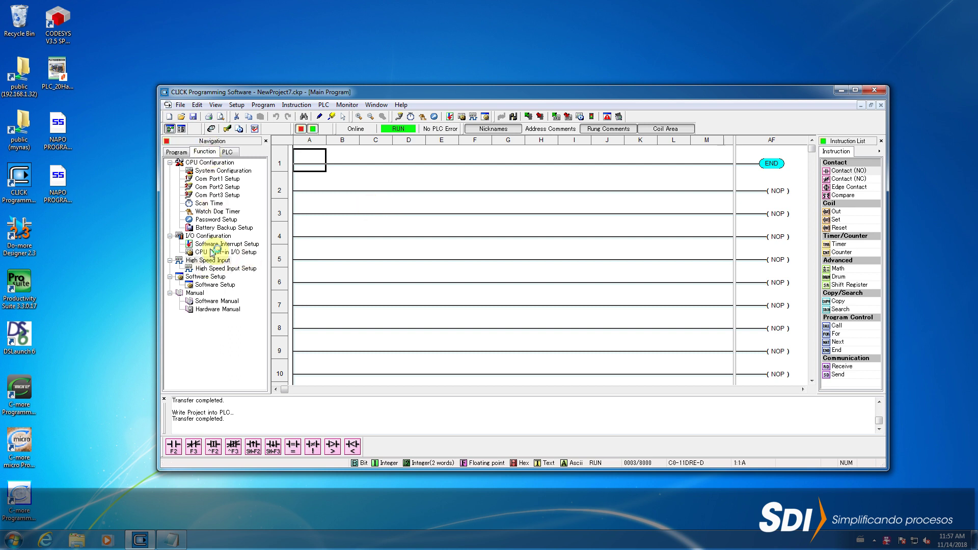
Open the High Speed Input configuration and use the Interval Measurement mode
{"action": "left_click", "coordinate": [208, 261]}
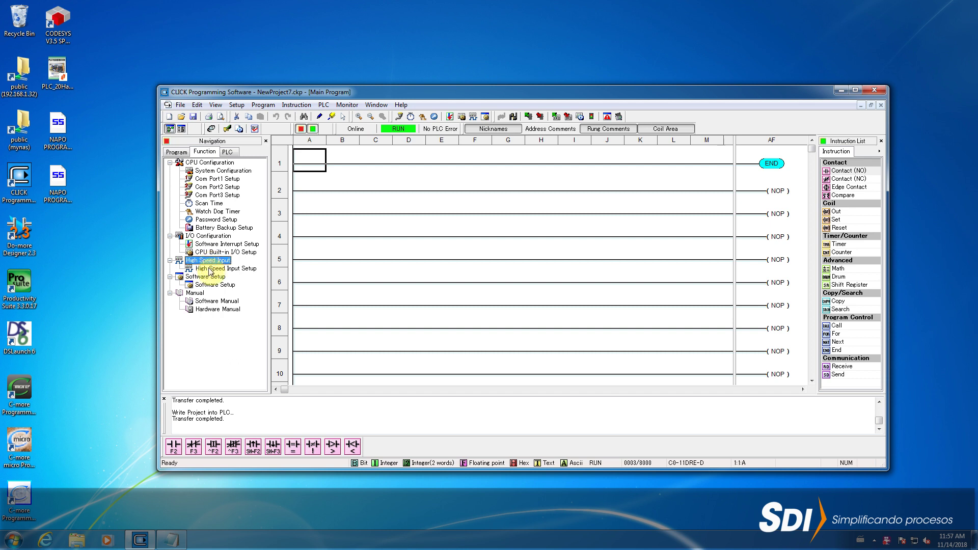
{"action": "left_click", "coordinate": [209, 269]}
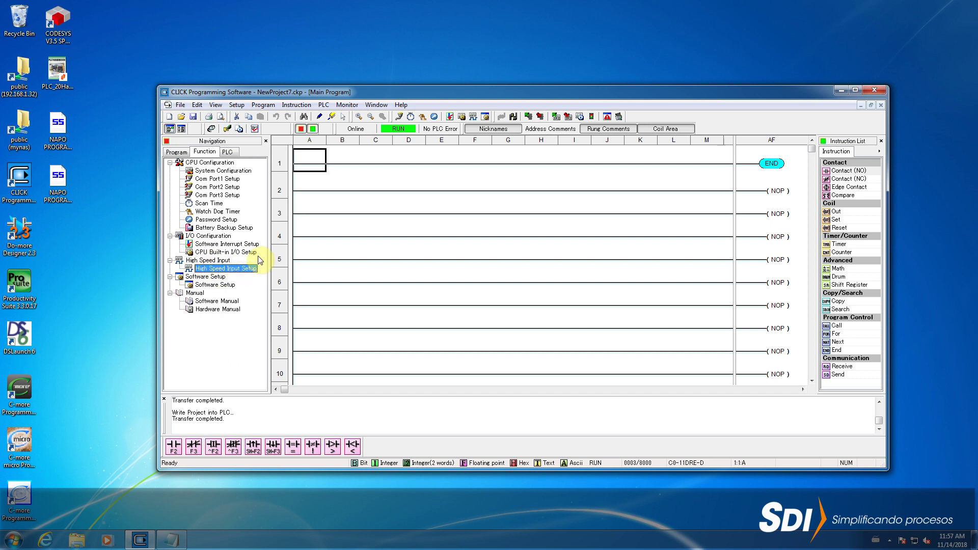
{"action": "left_click", "coordinate": [476, 119]}
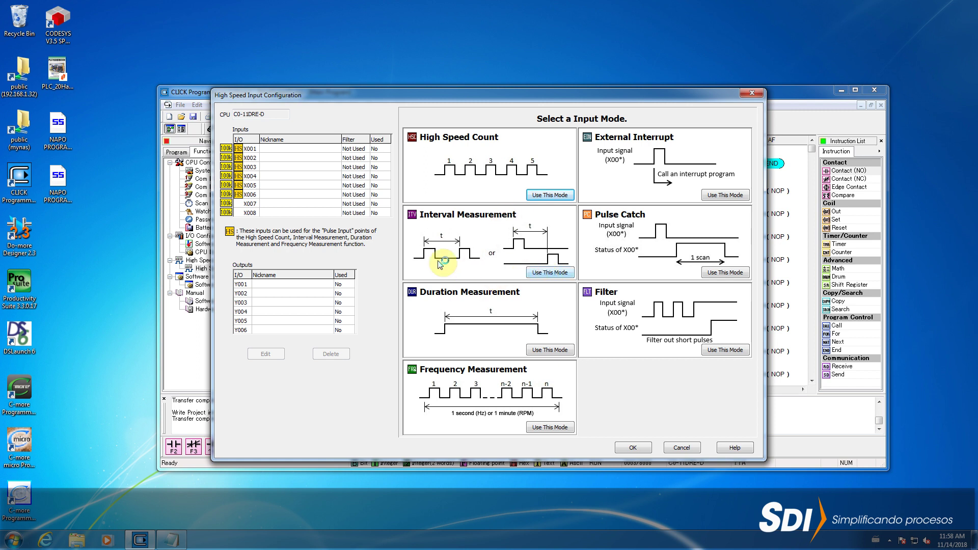
{"action": "left_click", "coordinate": [547, 273]}
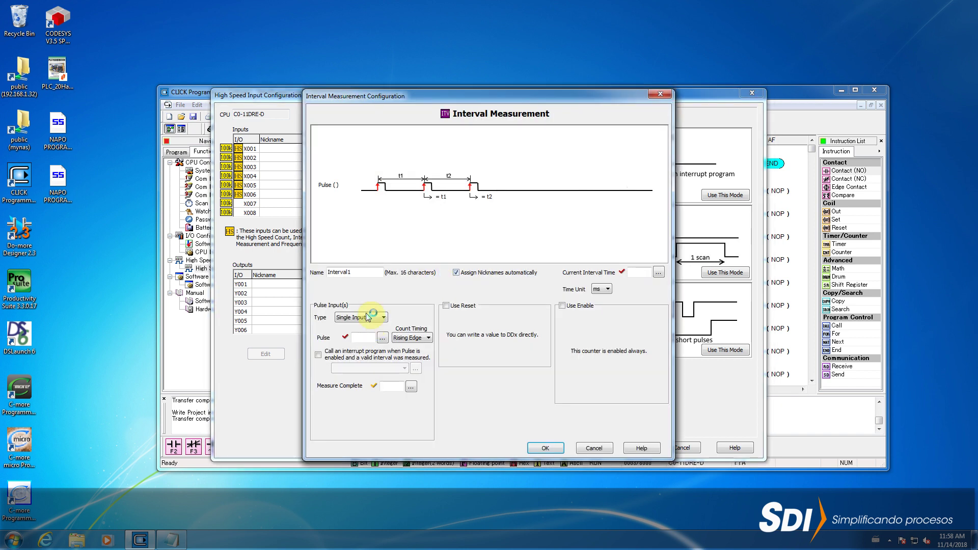
Try the Dual Inputs pulse type and return the type to Single Input
{"action": "left_click", "coordinate": [368, 317]}
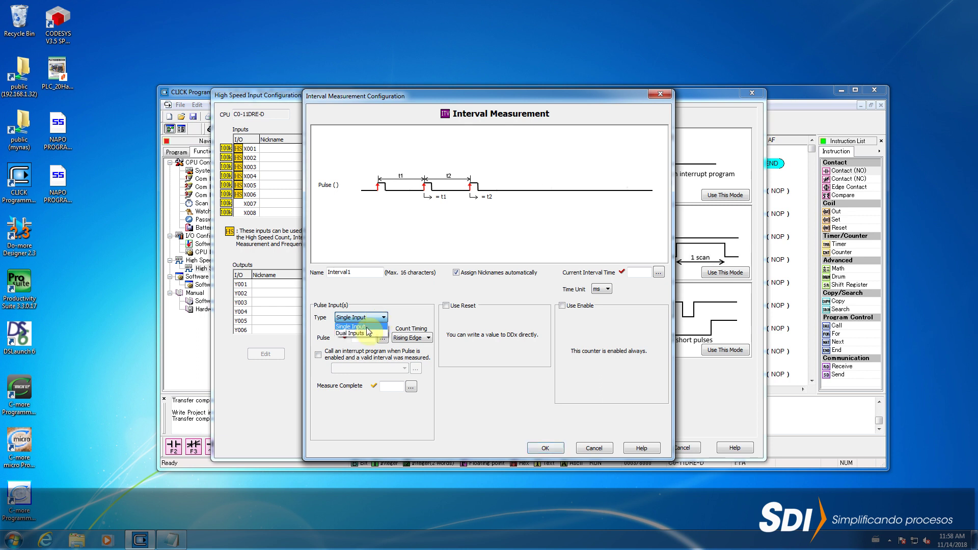
{"action": "left_click", "coordinate": [368, 333]}
{"action": "left_click", "coordinate": [370, 316]}
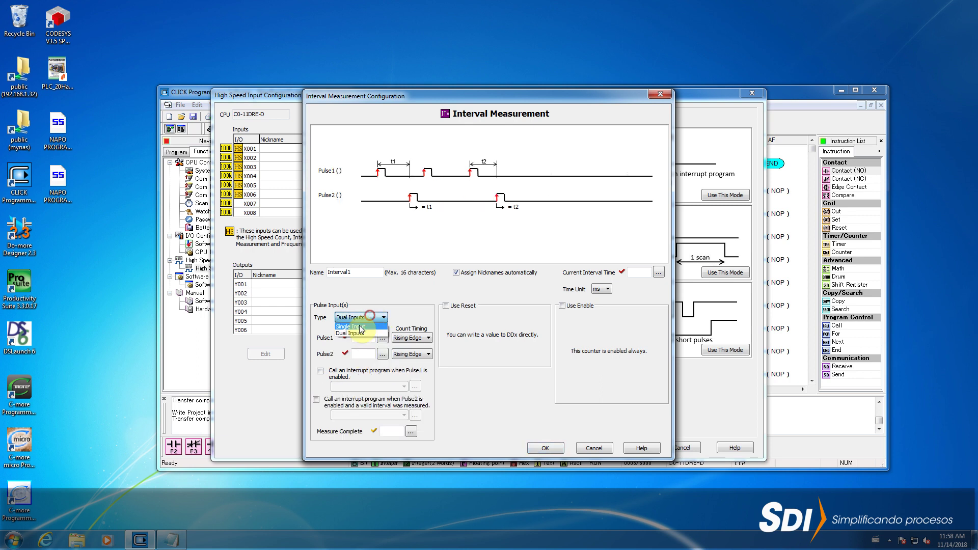
{"action": "left_click", "coordinate": [359, 326]}
Assign X001 as the pulse input, try Falling Edge count timing, and set it back to Rising Edge
{"action": "left_click", "coordinate": [361, 337]}
{"action": "type", "text": "x1"}
{"action": "left_click", "coordinate": [411, 337]}
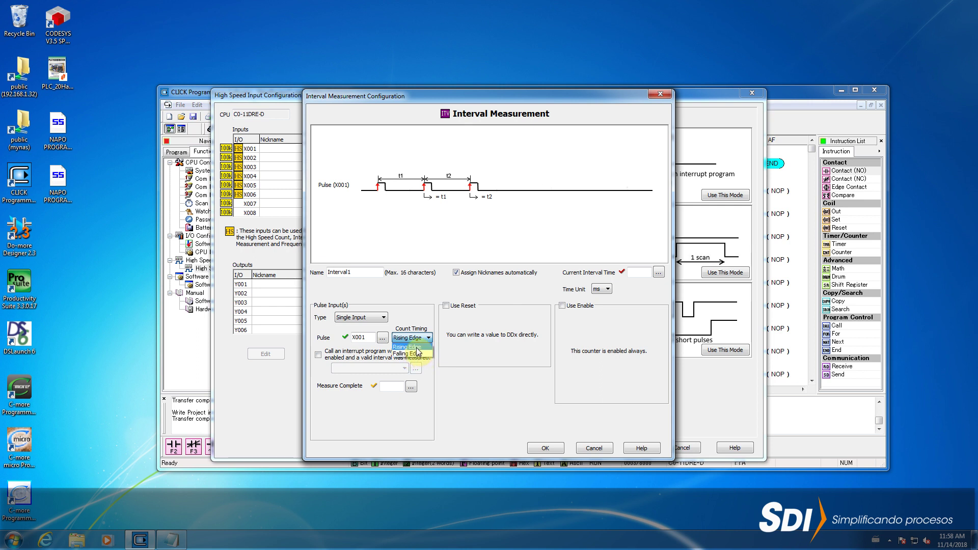
{"action": "left_click", "coordinate": [416, 353]}
{"action": "left_click", "coordinate": [427, 338]}
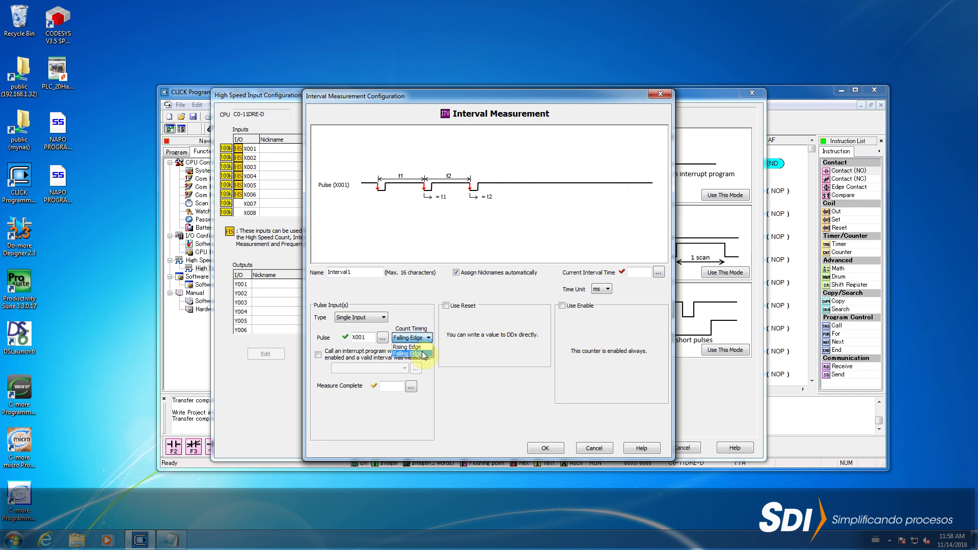
{"action": "left_click", "coordinate": [413, 347]}
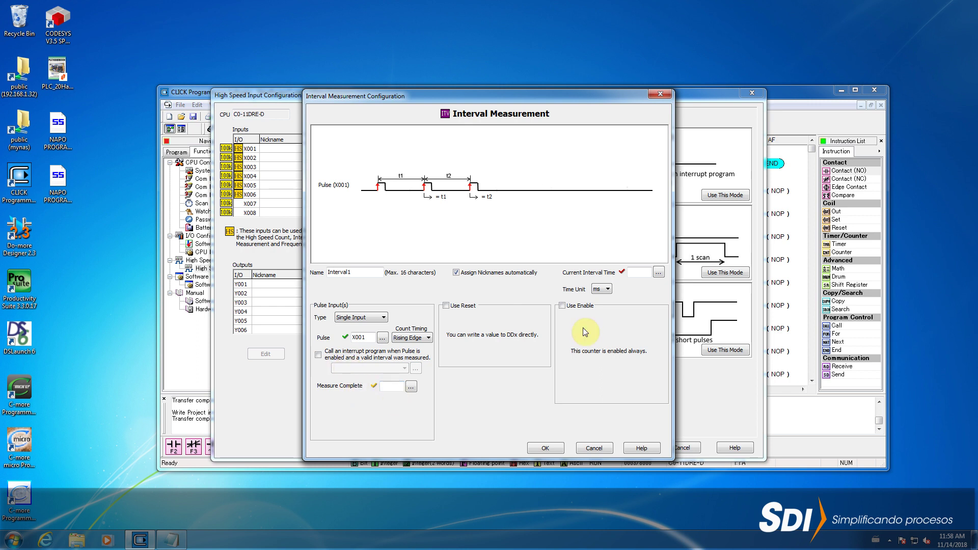
Set the current interval time to DD1 with ms as the time unit, and accept the interval measurement and input configuration
{"action": "left_click", "coordinate": [641, 270]}
{"action": "type", "text": "dd1"}
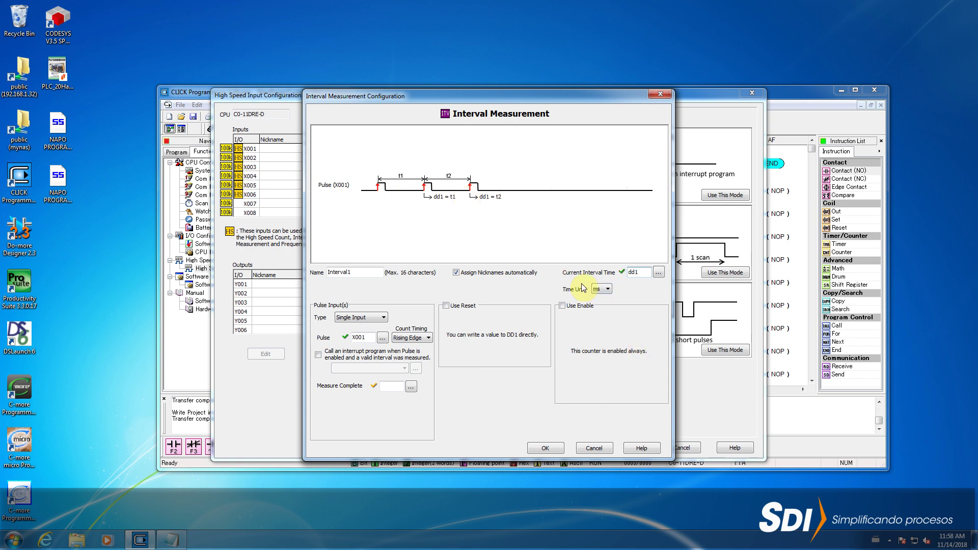
{"action": "left_click", "coordinate": [602, 290]}
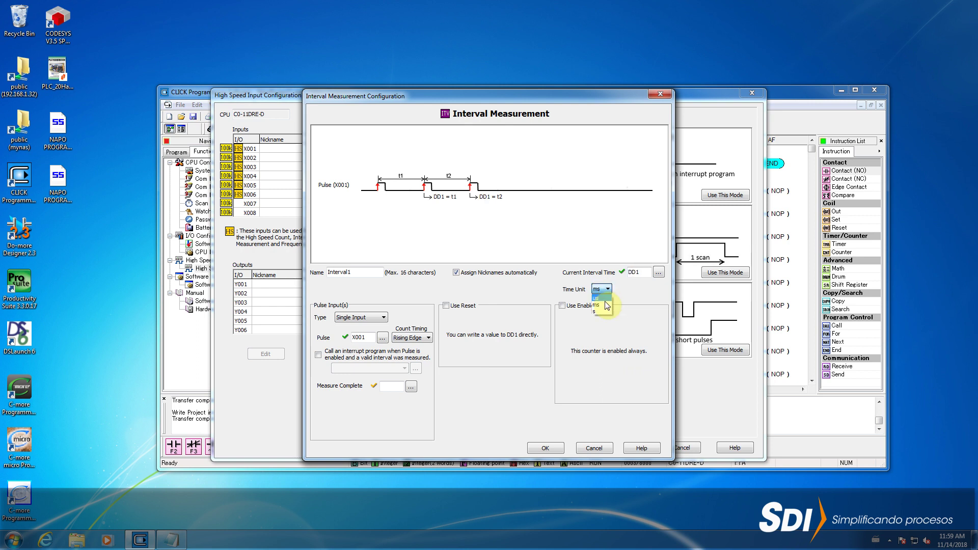
{"action": "left_click", "coordinate": [601, 304]}
{"action": "left_click", "coordinate": [548, 448]}
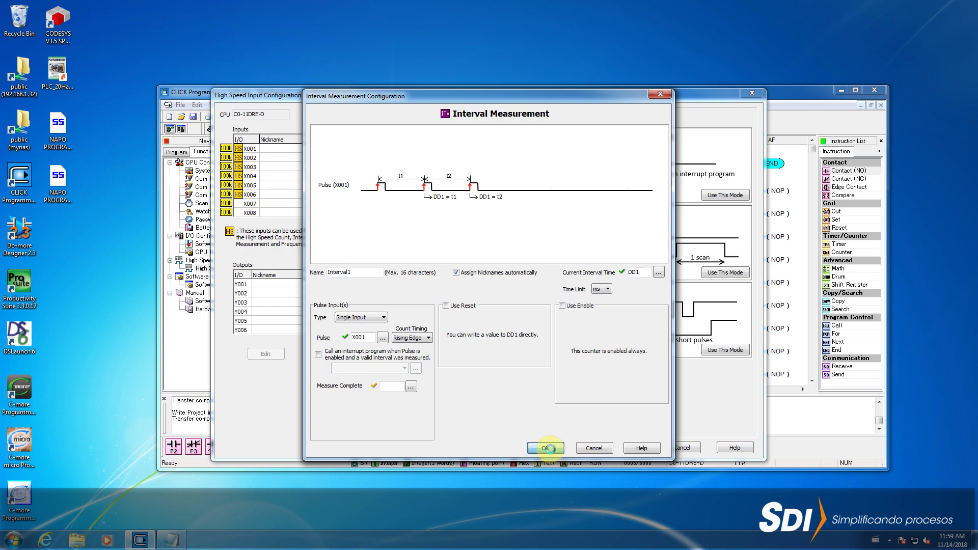
{"action": "left_click", "coordinate": [290, 155]}
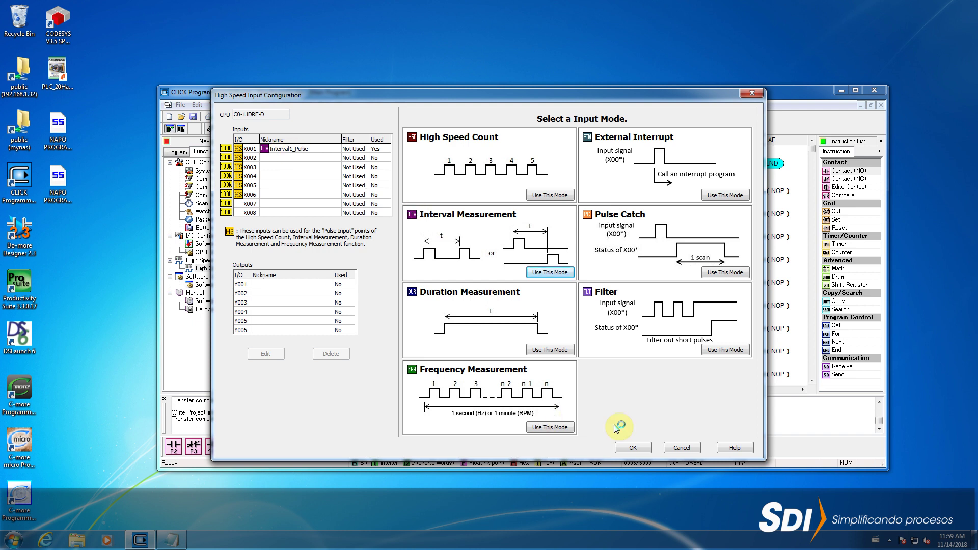
{"action": "left_click", "coordinate": [635, 451]}
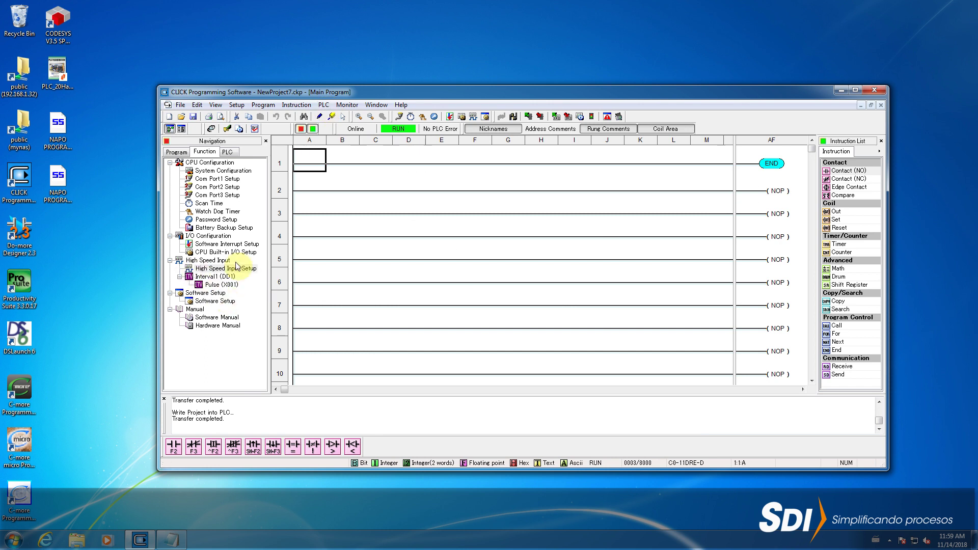
Write the project with the interval measurement into the PLC as a RUN time edit
{"action": "left_click", "coordinate": [324, 105]}
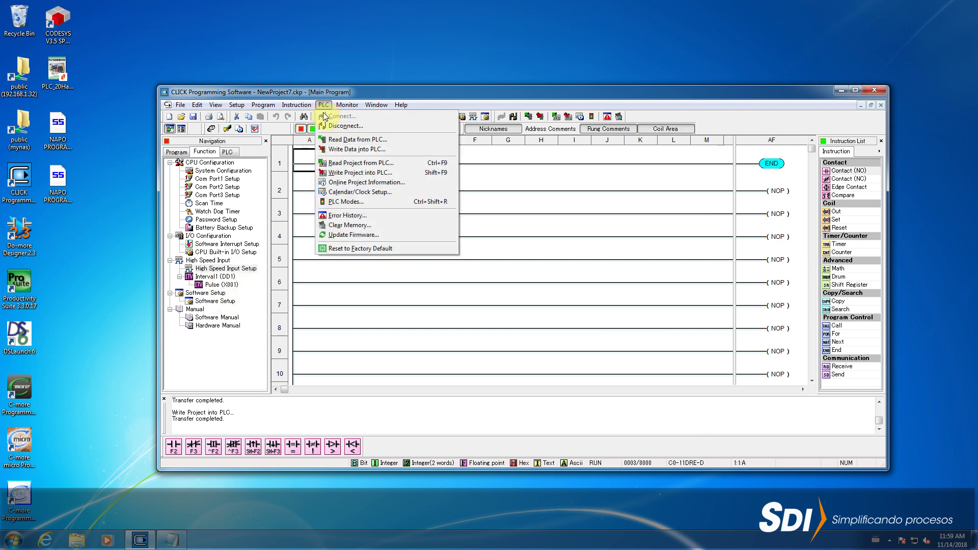
{"action": "left_click", "coordinate": [350, 175]}
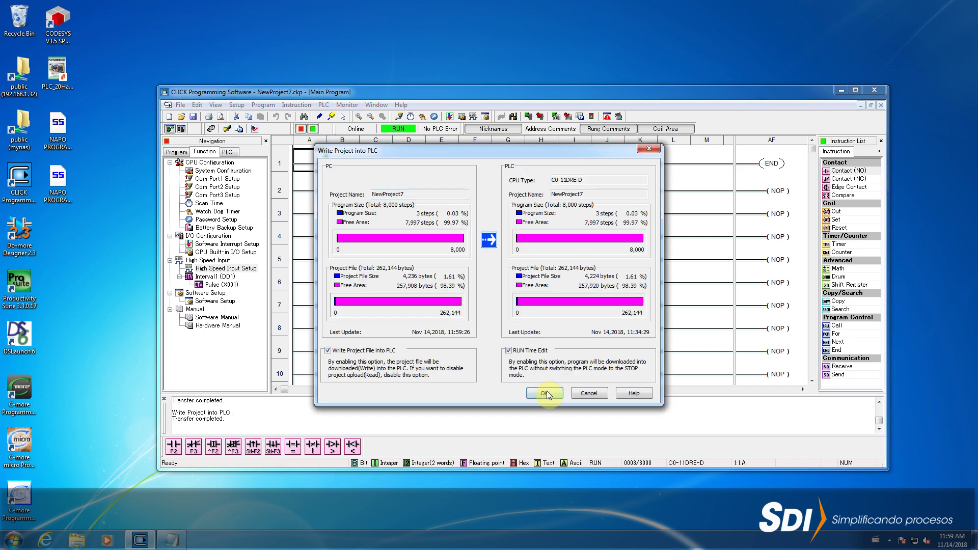
{"action": "left_click", "coordinate": [547, 397]}
{"action": "left_click", "coordinate": [507, 314]}
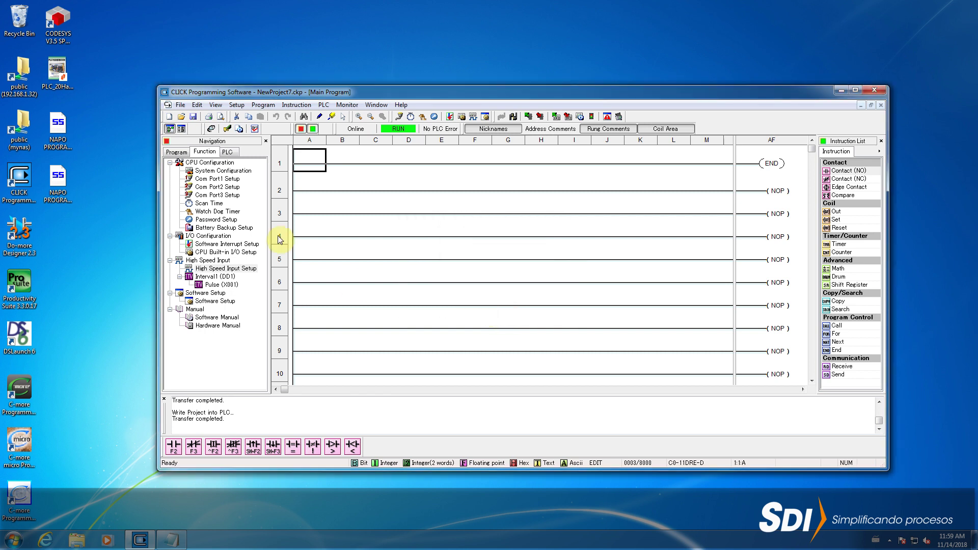
Monitor the X001 pulse and DD1 interval time in DataView1, and close the data view
{"action": "left_click", "coordinate": [184, 153]}
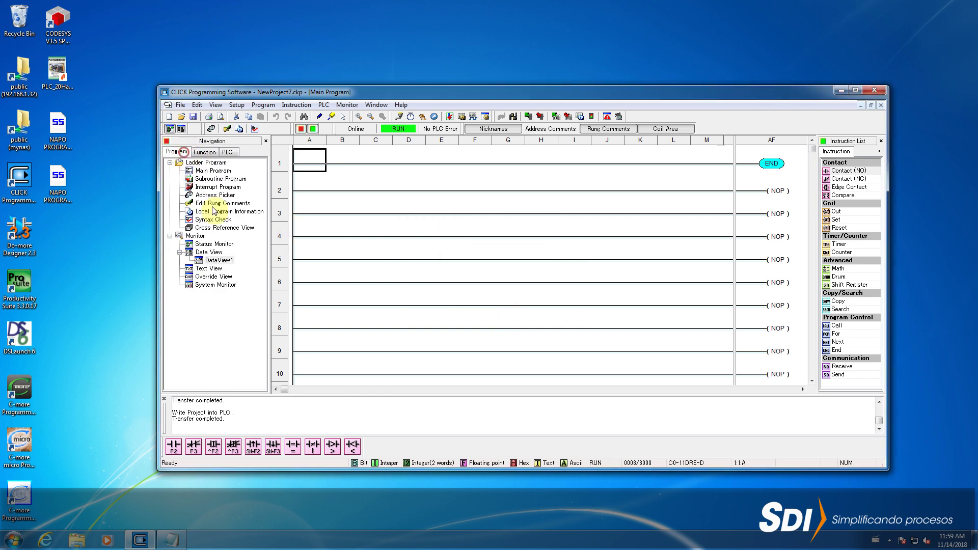
{"action": "double_click", "coordinate": [220, 260]}
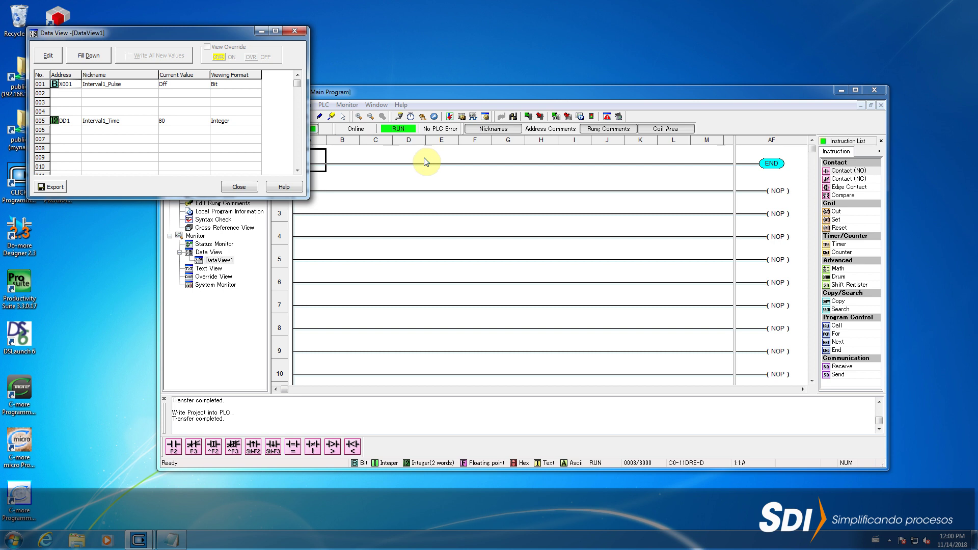
{"action": "left_click", "coordinate": [334, 55]}
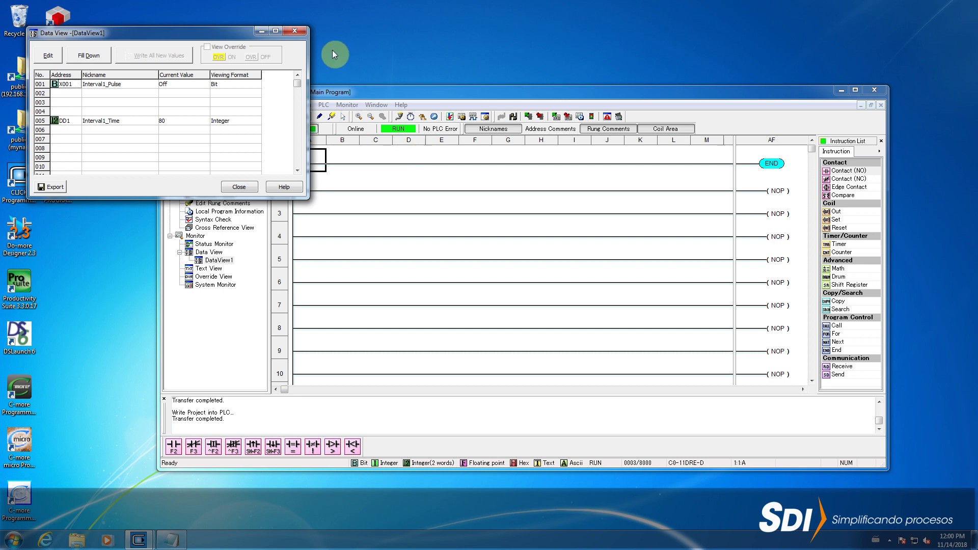
{"action": "left_click", "coordinate": [291, 32]}
Delete the interval measurement assigned to X001 in the High Speed Input configuration
{"action": "left_click", "coordinate": [474, 117]}
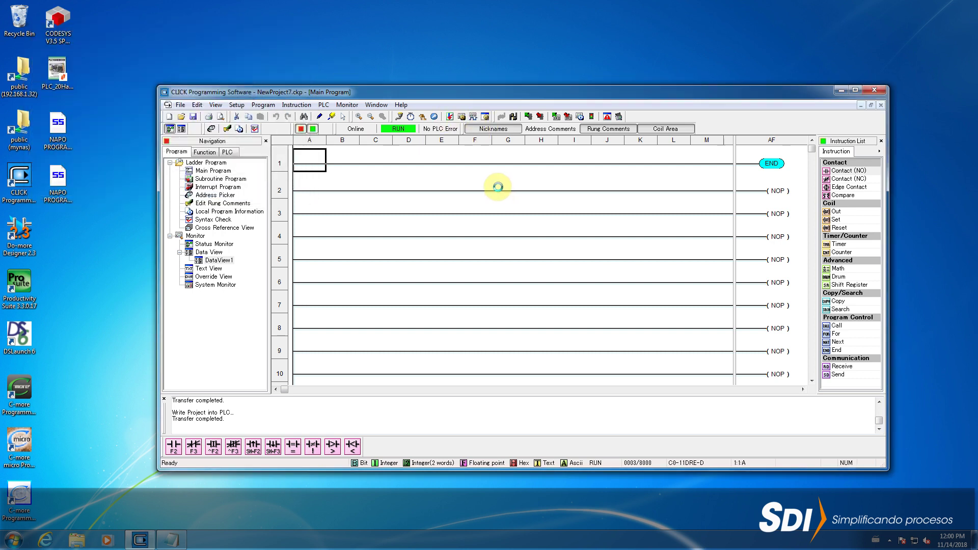
{"action": "left_click", "coordinate": [301, 150]}
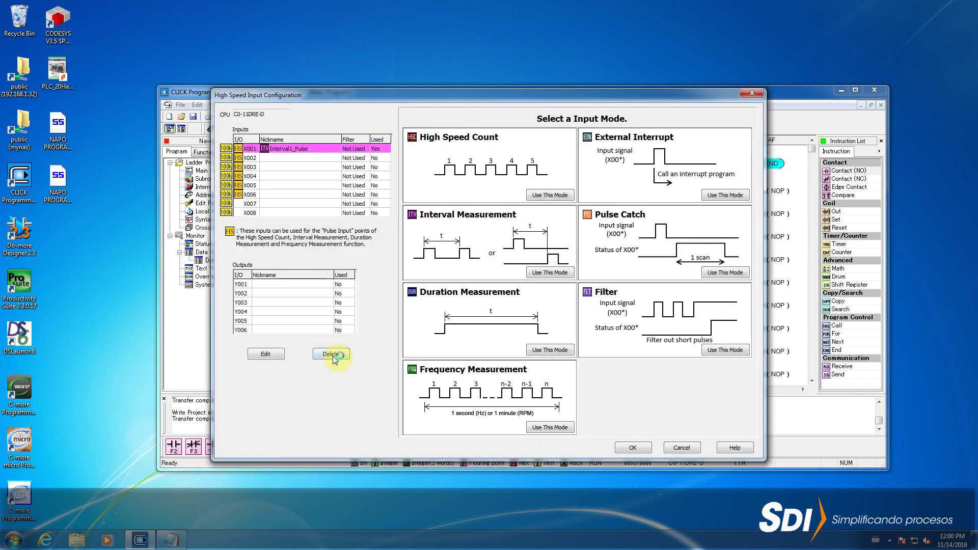
{"action": "left_click", "coordinate": [335, 359]}
Use the Duration Measurement mode with X001 as the pulse input, try measuring when OFF, and set it back to ON
{"action": "left_click", "coordinate": [476, 292]}
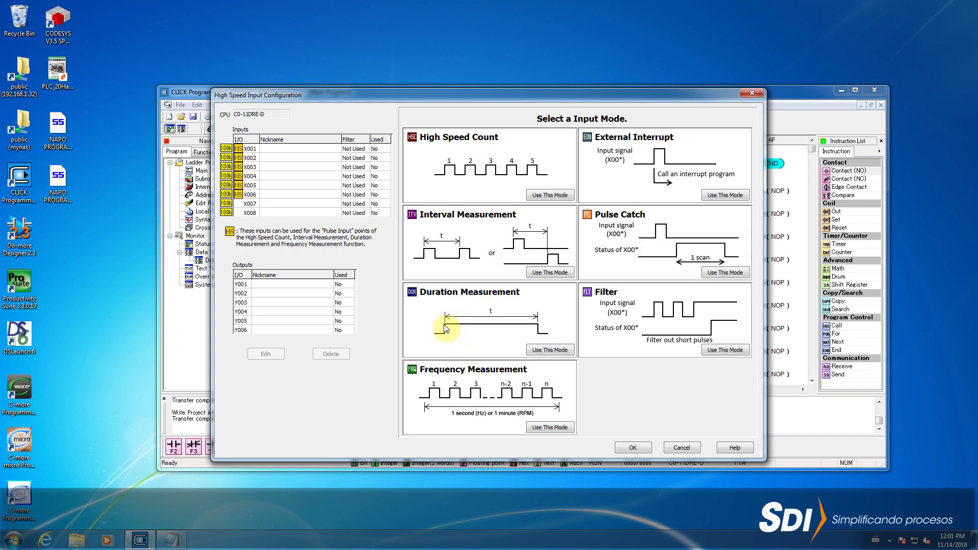
{"action": "left_click", "coordinate": [537, 356]}
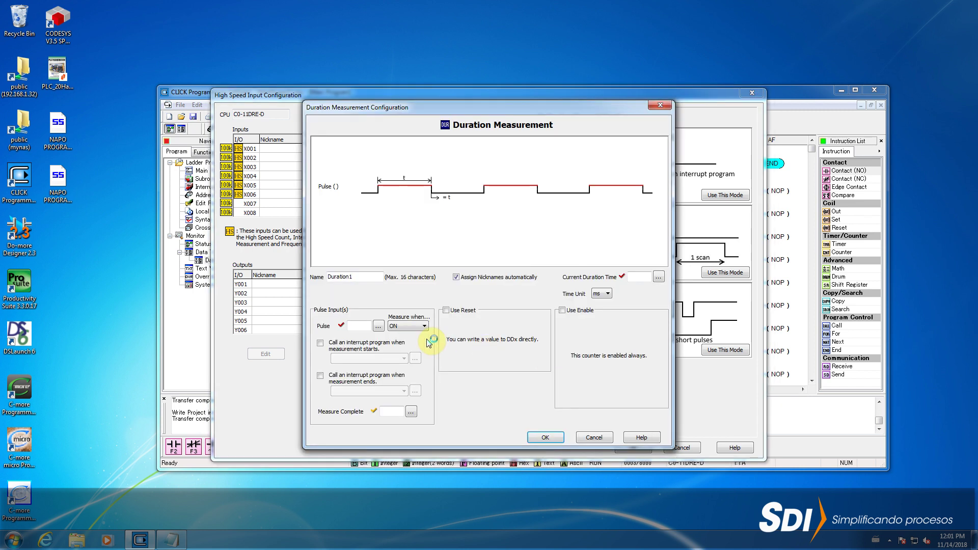
{"action": "left_click", "coordinate": [359, 326]}
{"action": "type", "text": "x1"}
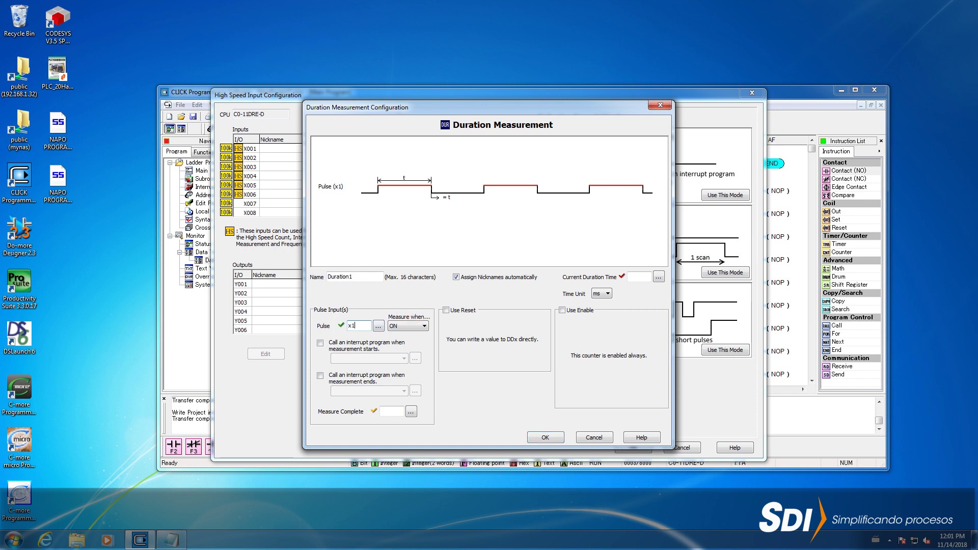
{"action": "left_click", "coordinate": [410, 326]}
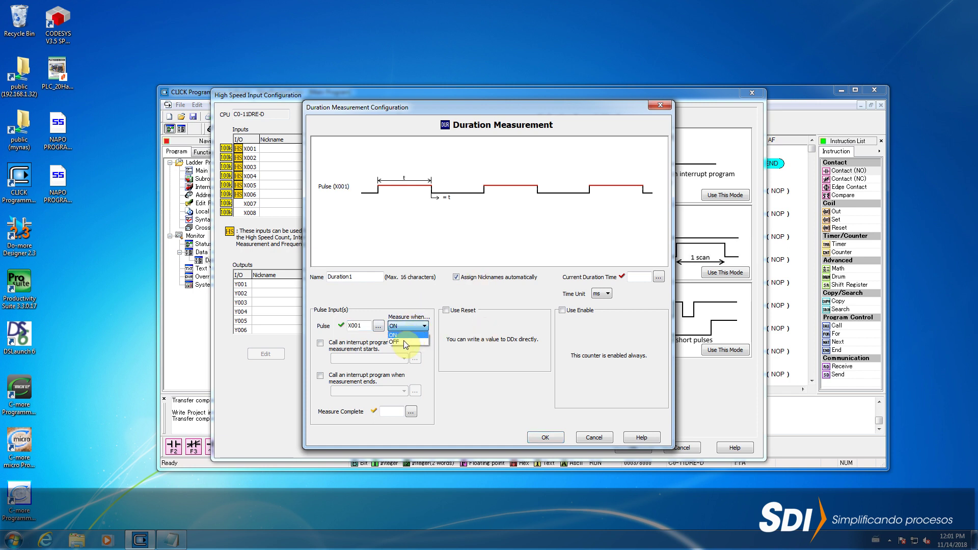
{"action": "left_click", "coordinate": [405, 343]}
{"action": "left_click", "coordinate": [411, 326]}
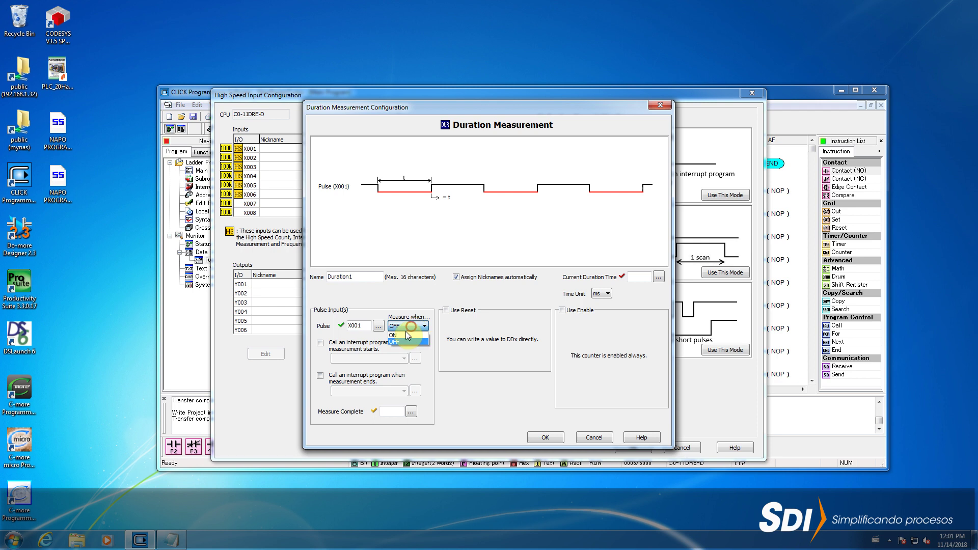
{"action": "left_click", "coordinate": [402, 335]}
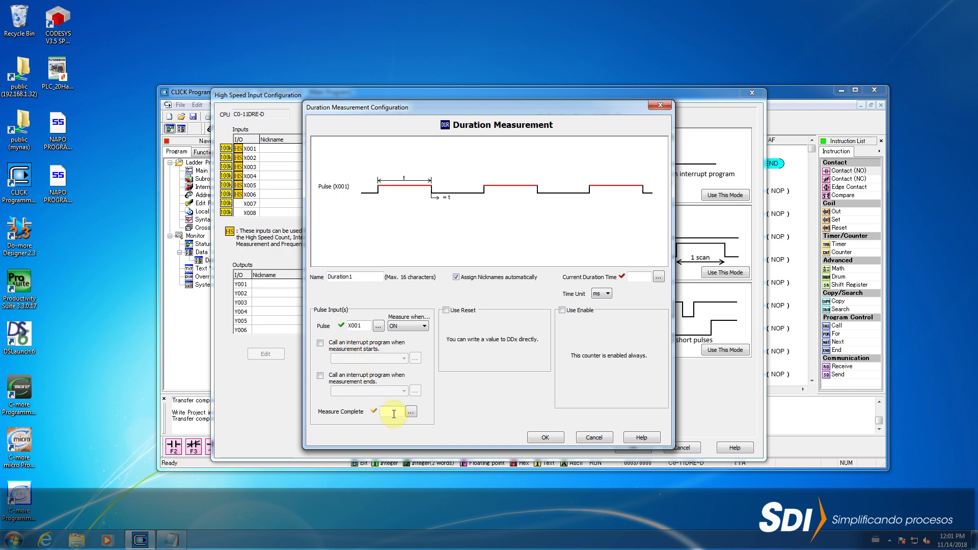
Set the current duration time to DD1, and accept the duration measurement and input configuration
{"action": "left_click", "coordinate": [645, 276]}
{"action": "type", "text": "dd1"}
{"action": "left_click", "coordinate": [539, 436]}
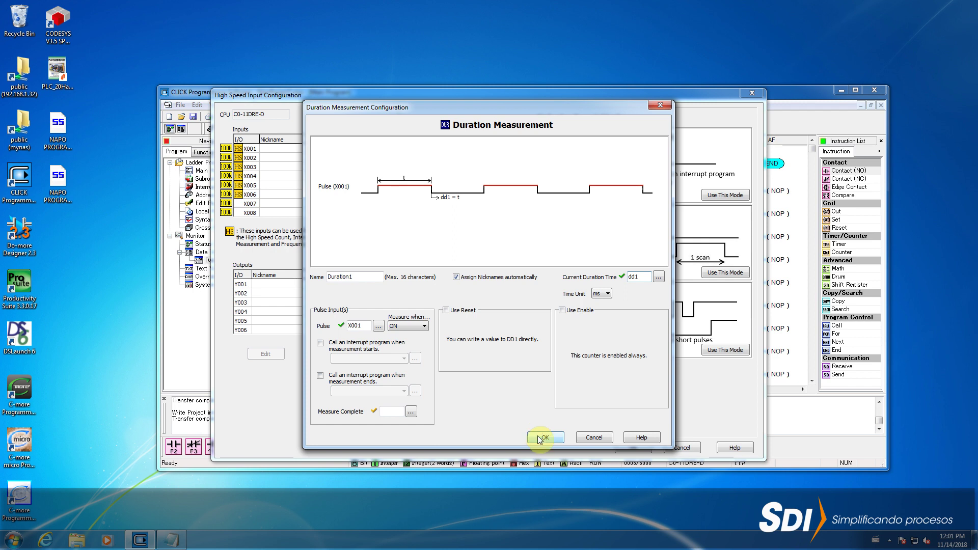
{"action": "left_click", "coordinate": [628, 448]}
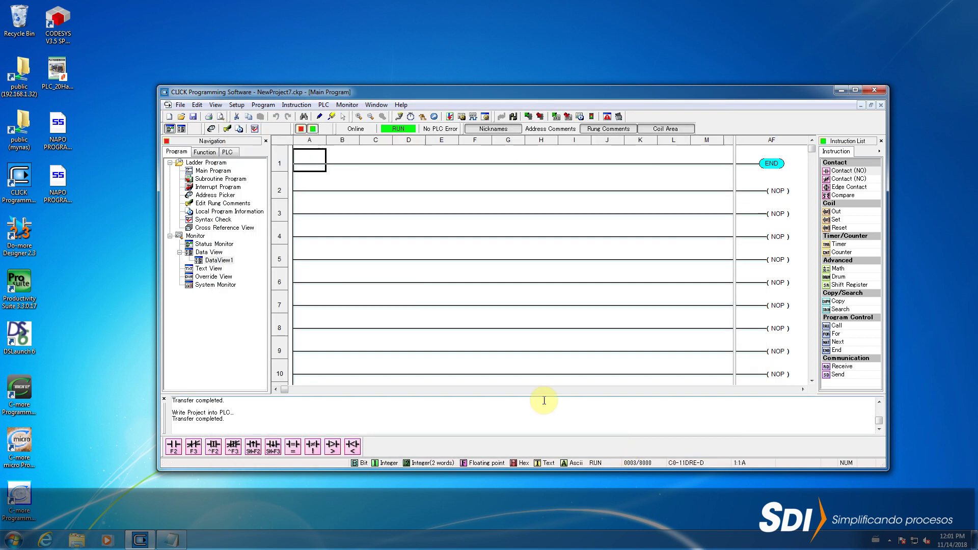
Write the project with the duration measurement into the PLC as a RUN time edit
{"action": "left_click", "coordinate": [322, 105]}
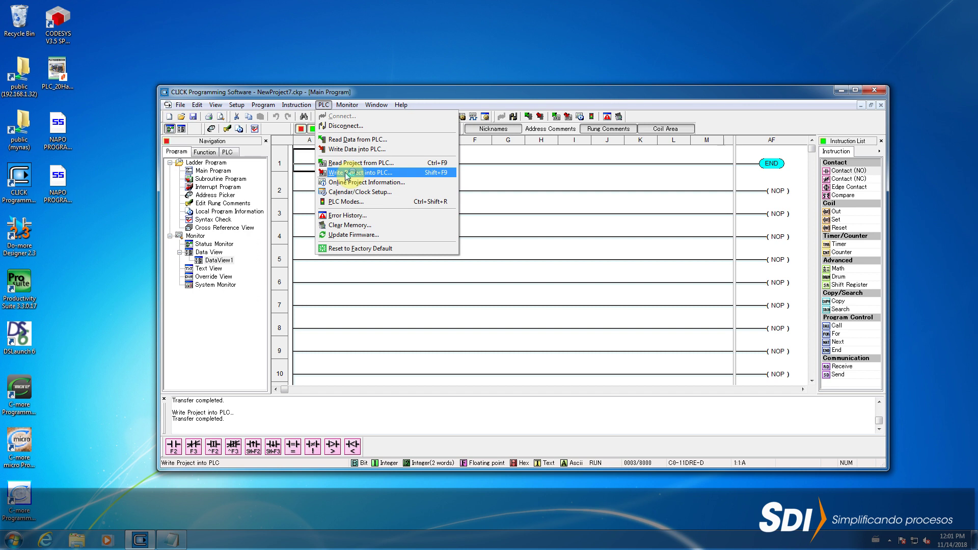
{"action": "left_click", "coordinate": [345, 173]}
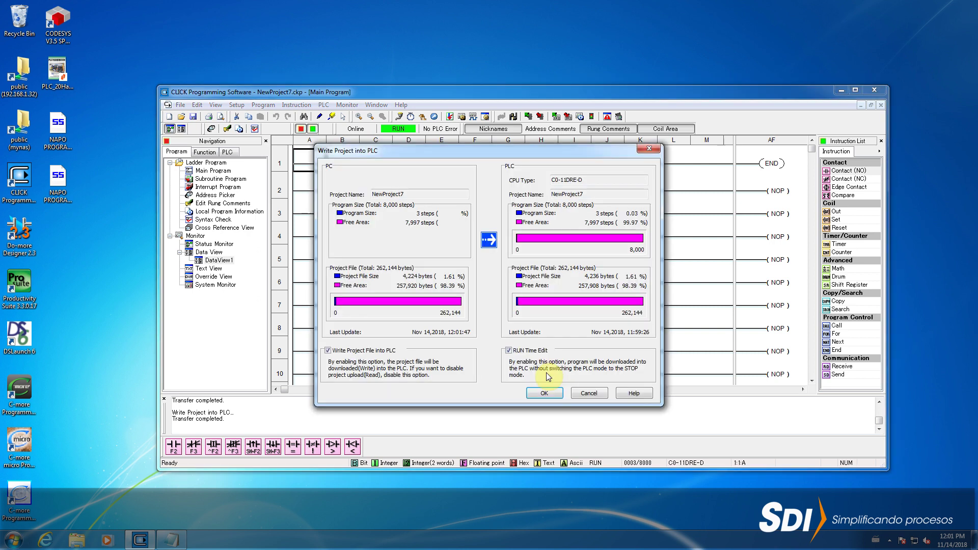
{"action": "left_click", "coordinate": [543, 394]}
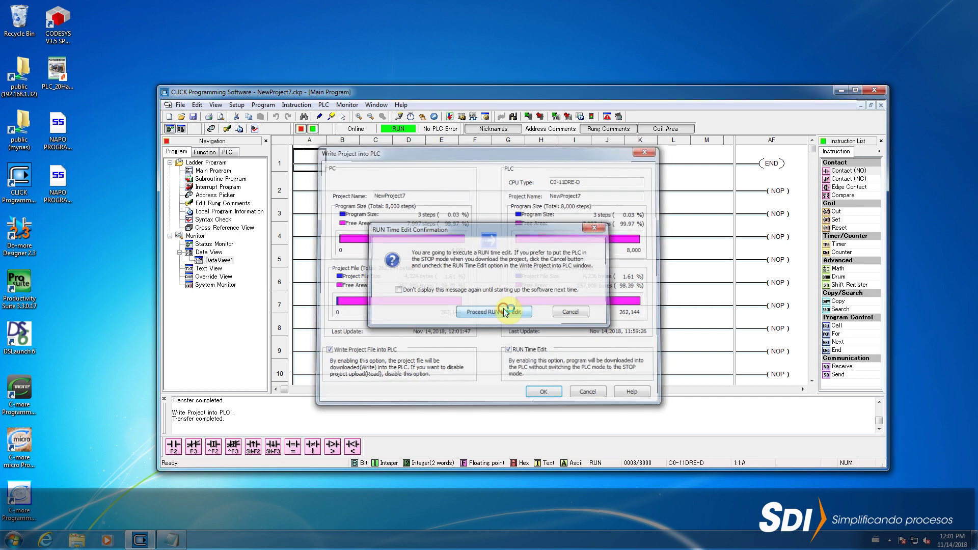
{"action": "left_click", "coordinate": [509, 310]}
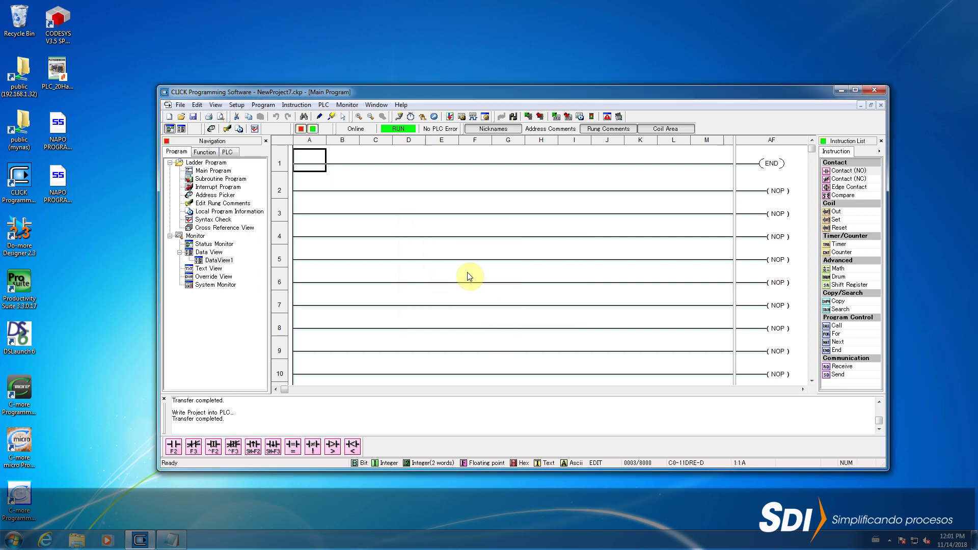
Open DataView1 to monitor the duration measurement
{"action": "double_click", "coordinate": [228, 261]}
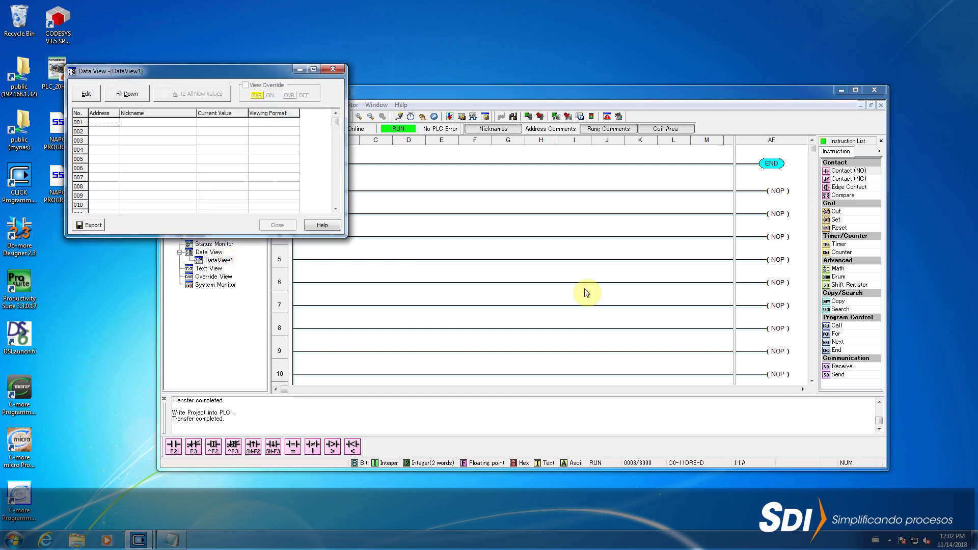